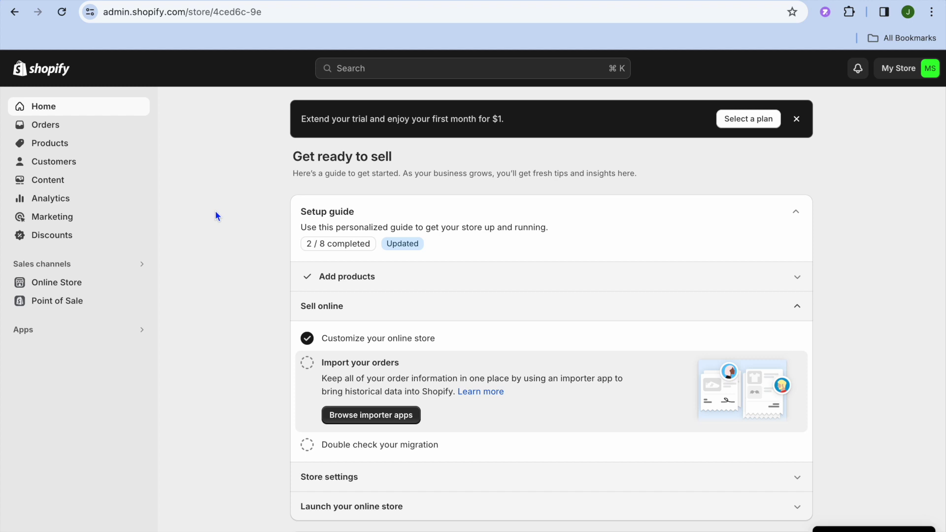
Go to Products > Gift cards to see the deactivated $50.00 gift card.
click(77, 149)
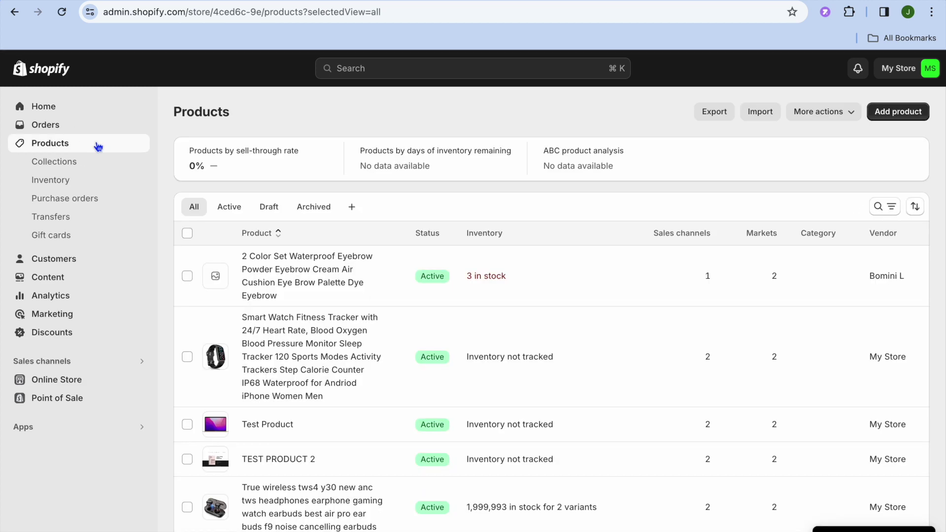
click(75, 239)
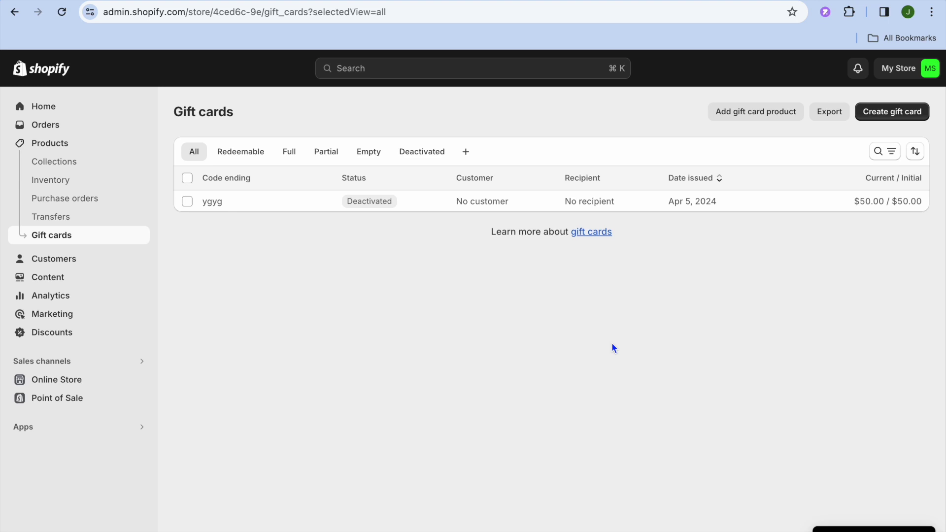
Create a new gift card product titled 'test gift card' with default denominations.
click(745, 116)
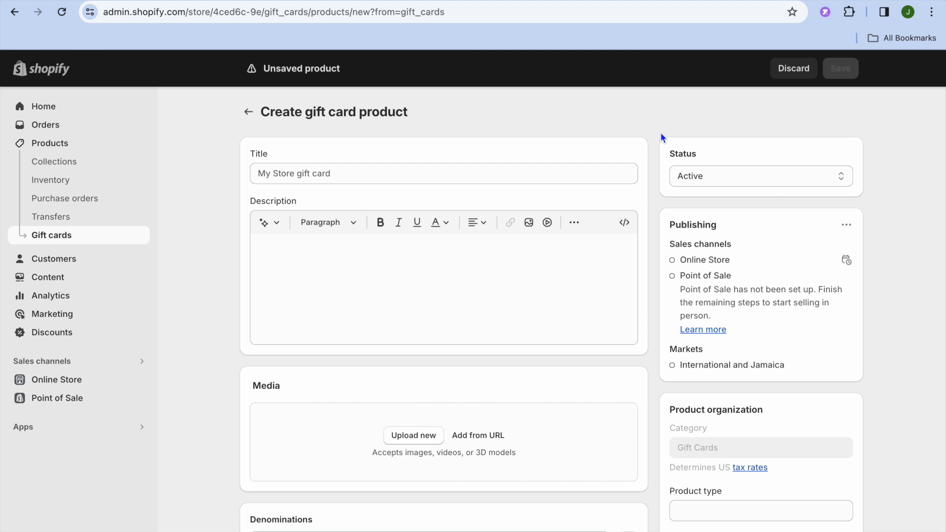
click(363, 177)
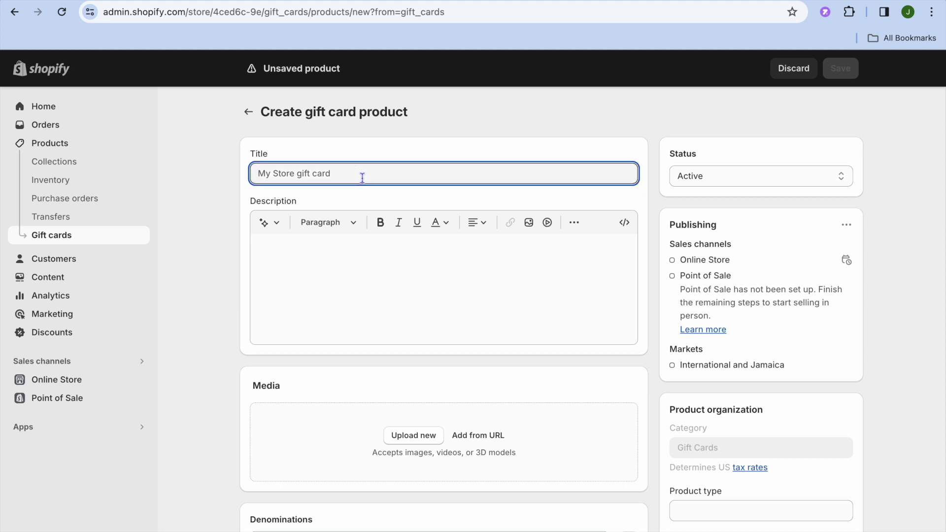
text(test)
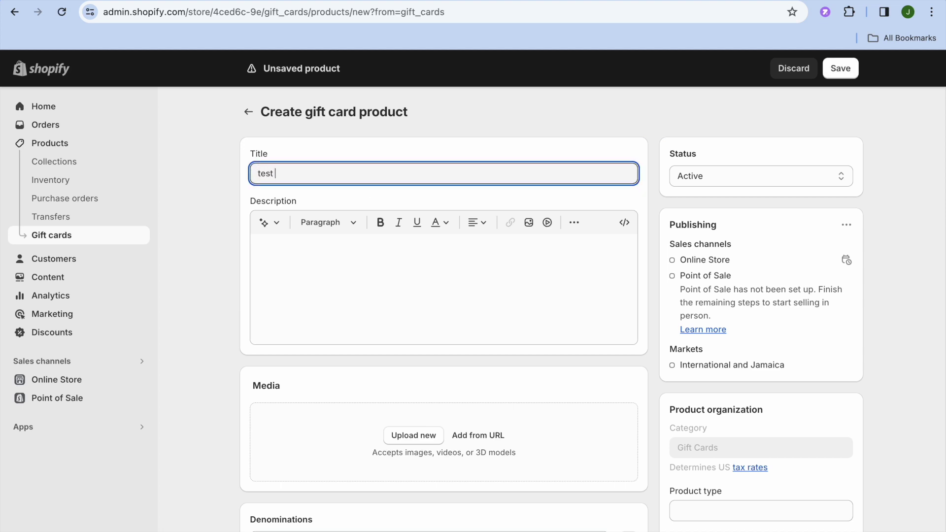
text( gift card)
scroll(366, 329, down, 3)
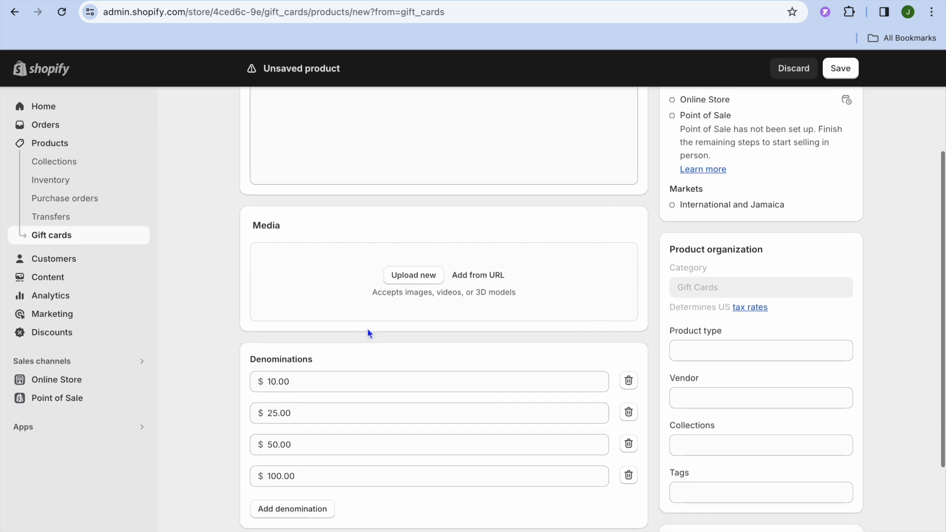
Upload 'Copy of Blue Modern Eye Catching Vlog YouTube Thumbnail.png' as the gift card image.
click(415, 277)
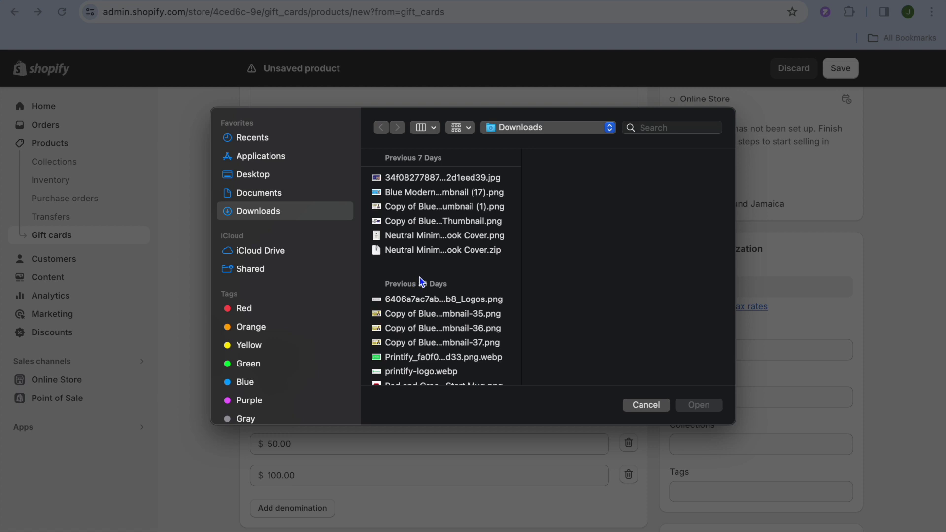
click(433, 224)
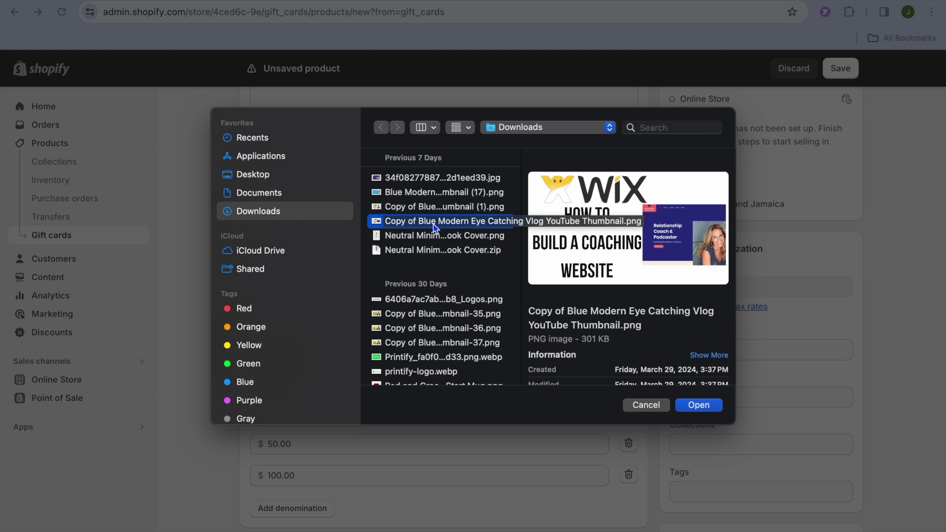
click(695, 403)
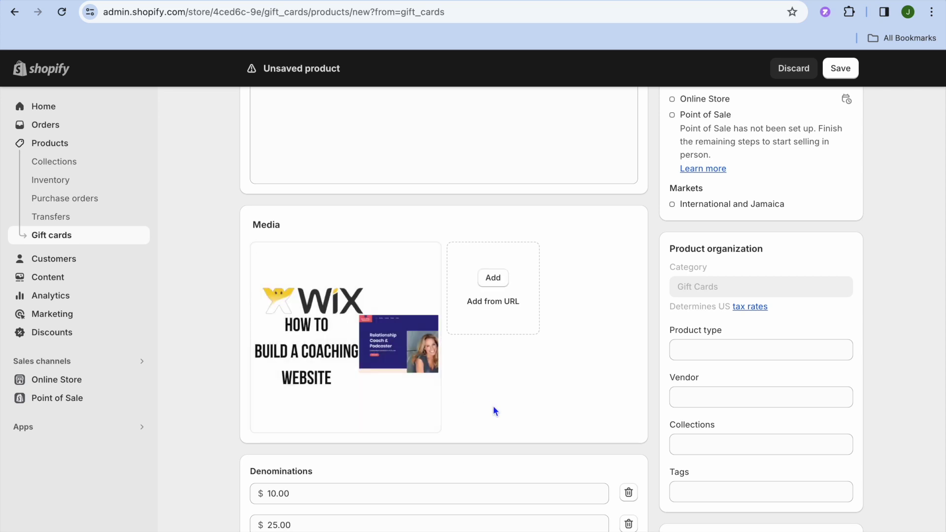
scroll(494, 407, down, 4)
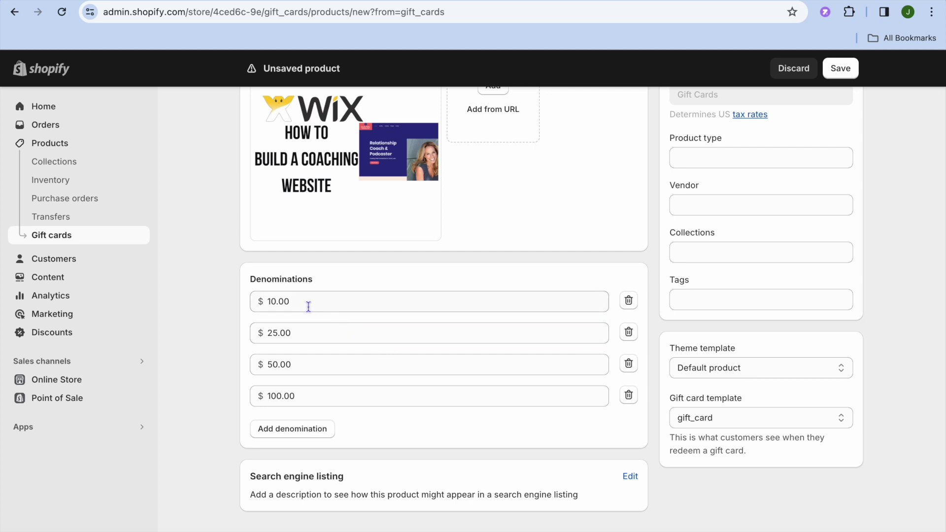
click(313, 332)
click(313, 376)
scroll(406, 428, up, 2)
scroll(406, 431, up, 5)
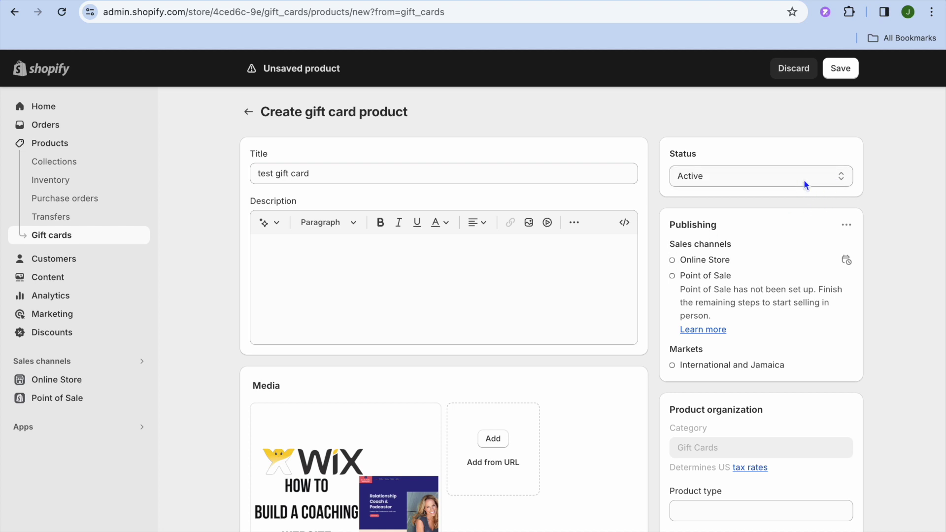
click(848, 227)
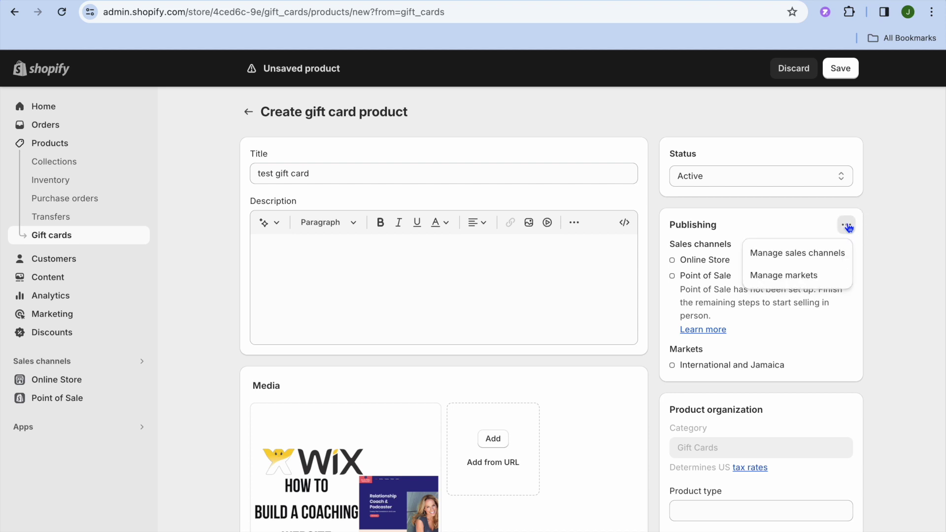
Review the sales channels without changes and save the test gift card as active.
click(807, 256)
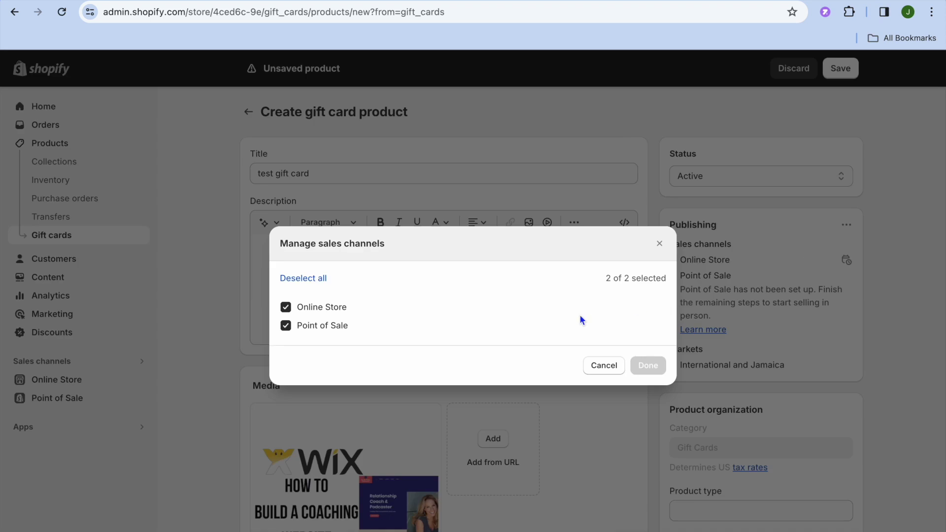
click(611, 370)
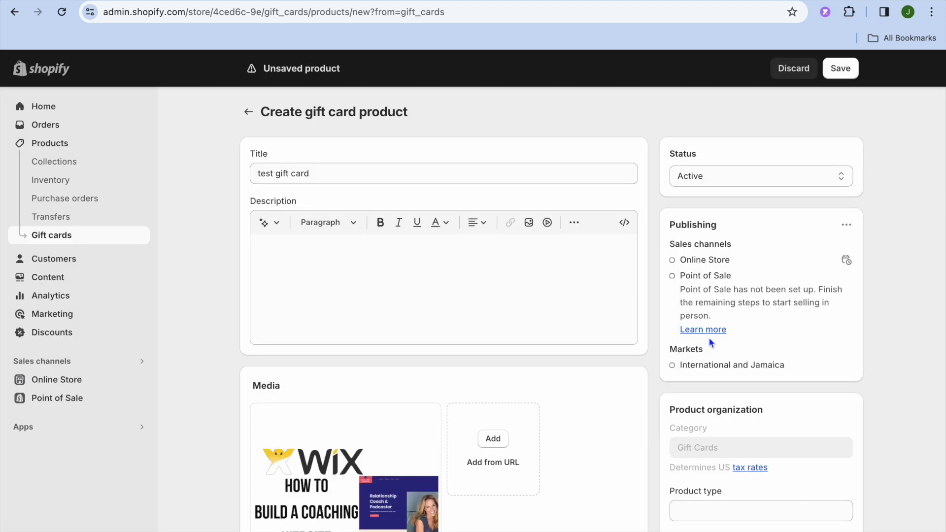
click(841, 69)
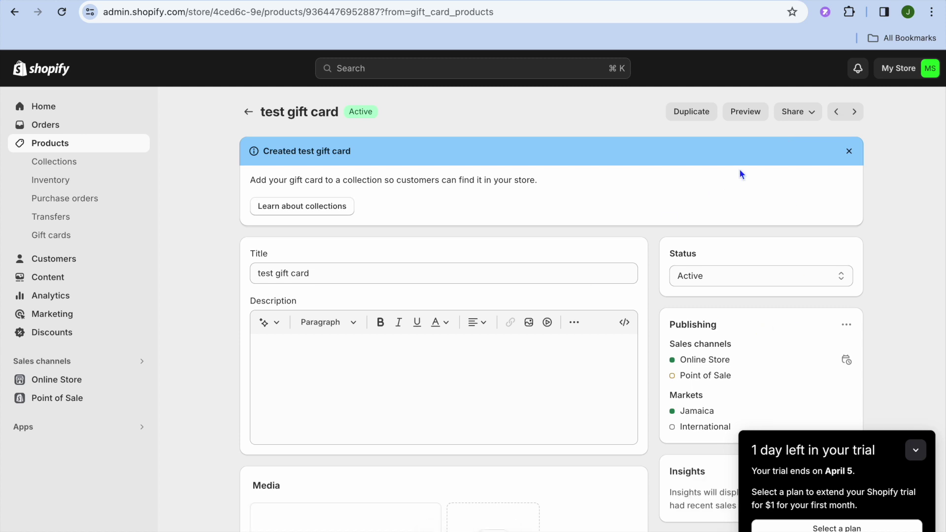
click(745, 112)
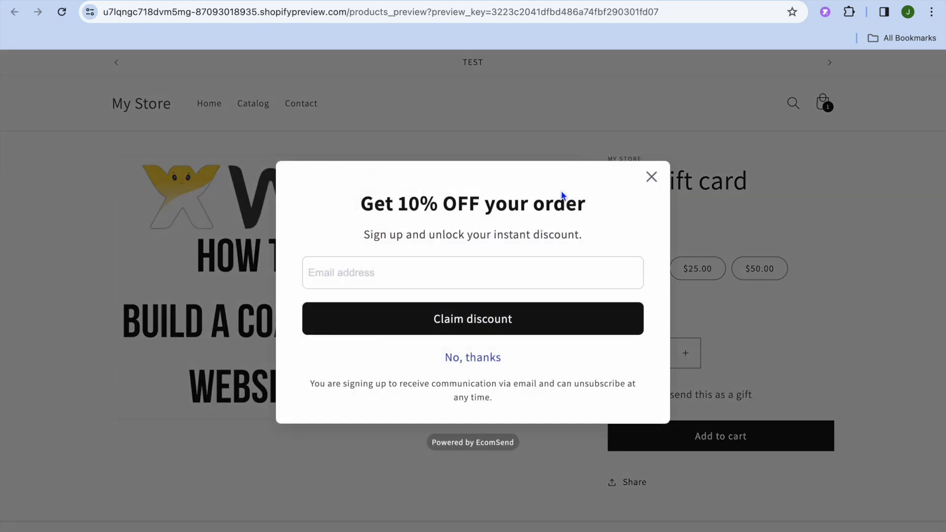
click(653, 177)
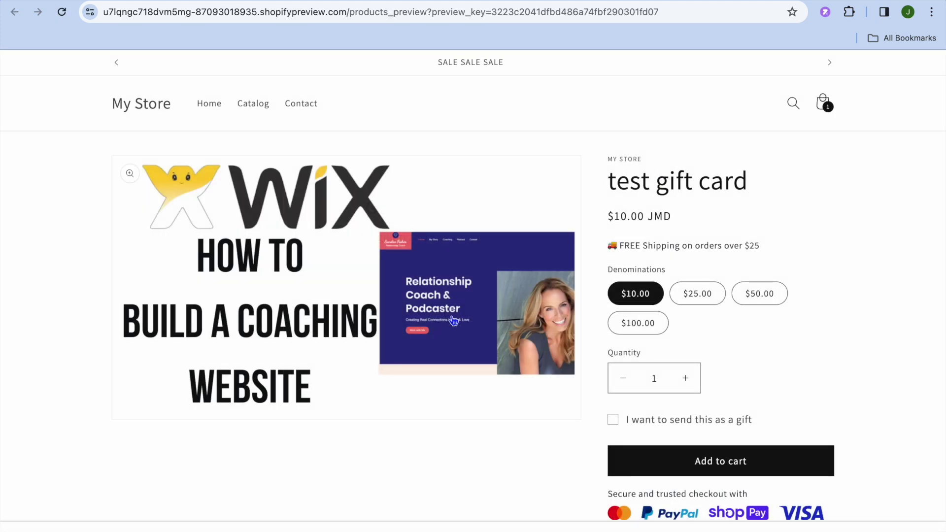
scroll(454, 321, down, 1)
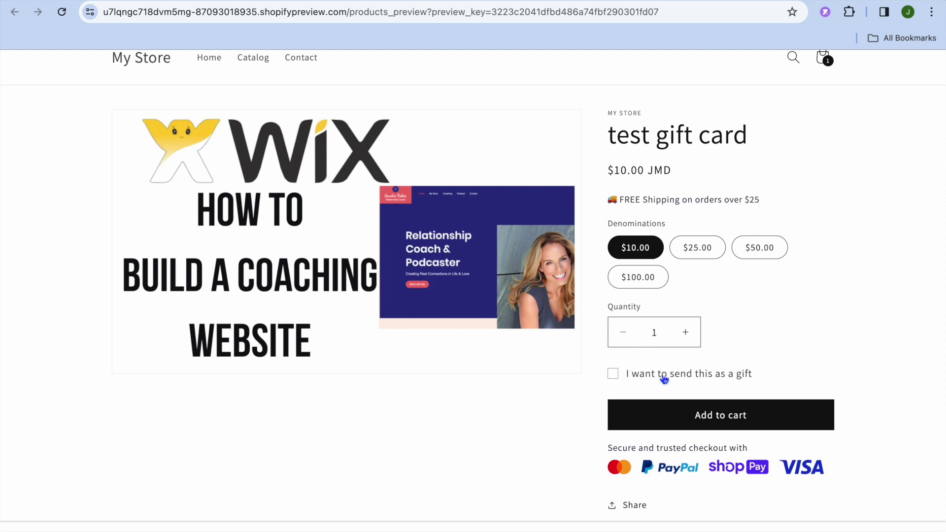
click(614, 376)
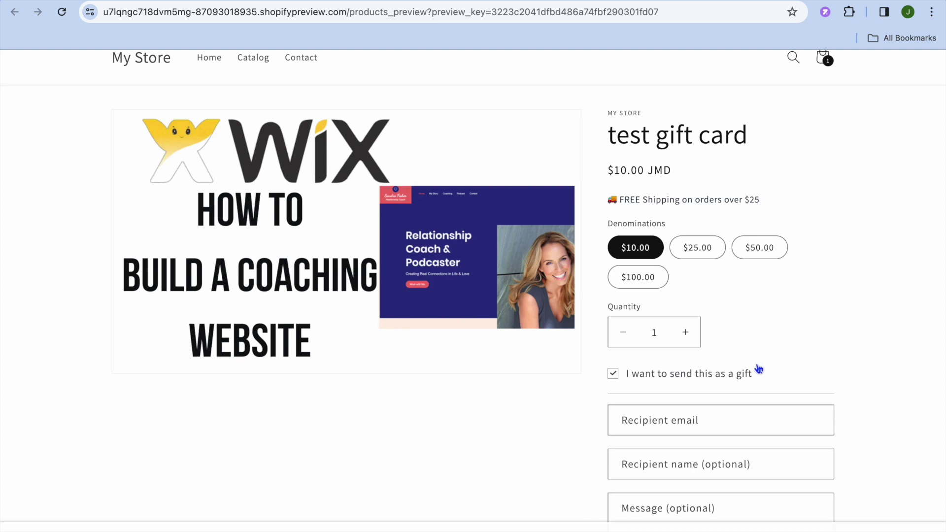
scroll(757, 368, down, 4)
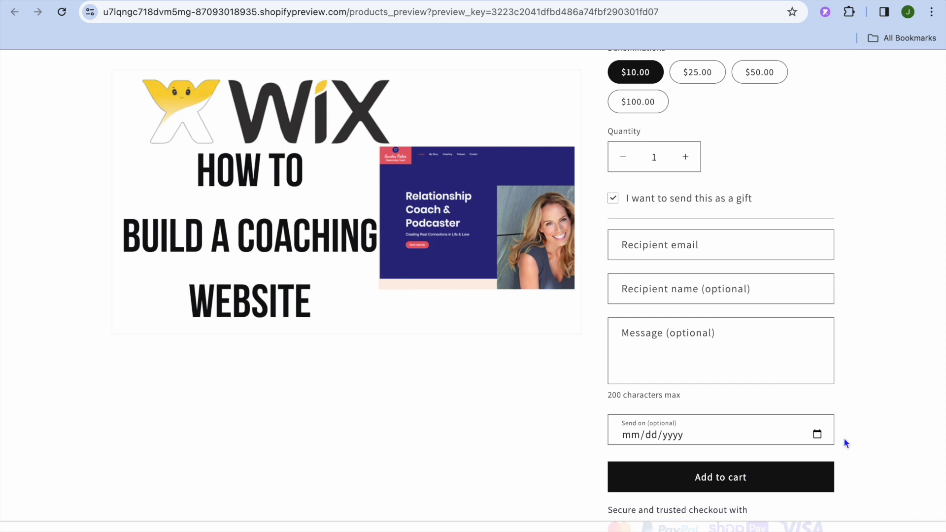
scroll(845, 444, down, 6)
scroll(845, 443, up, 10)
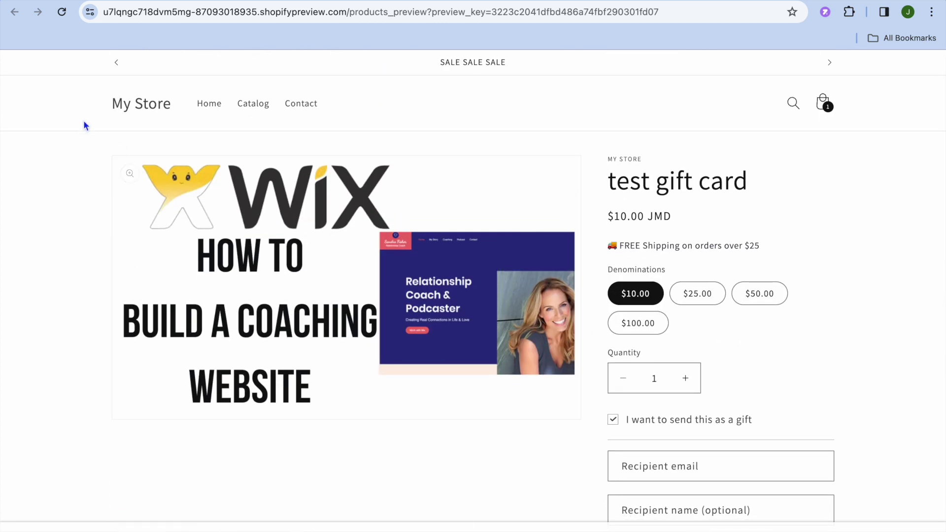
click(78, 1)
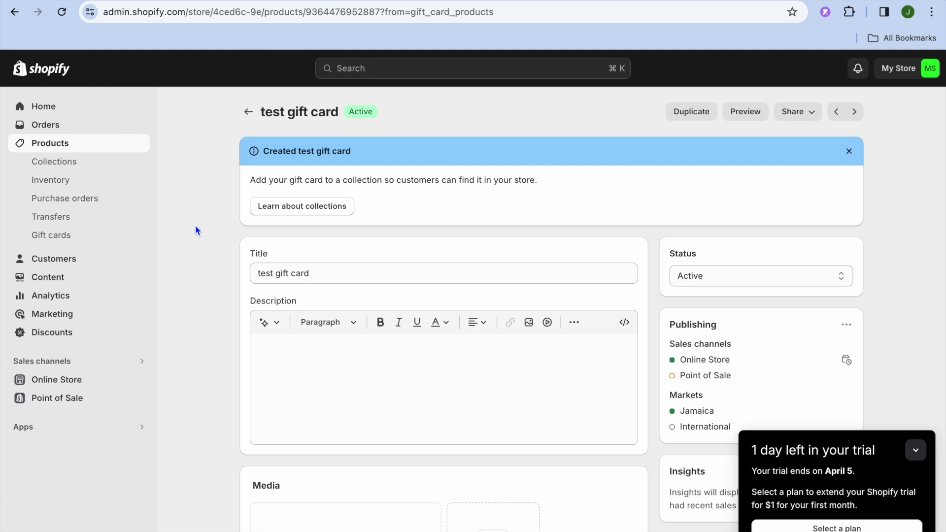
From the Discounts page, start a new discount to bring up the type chooser.
click(96, 337)
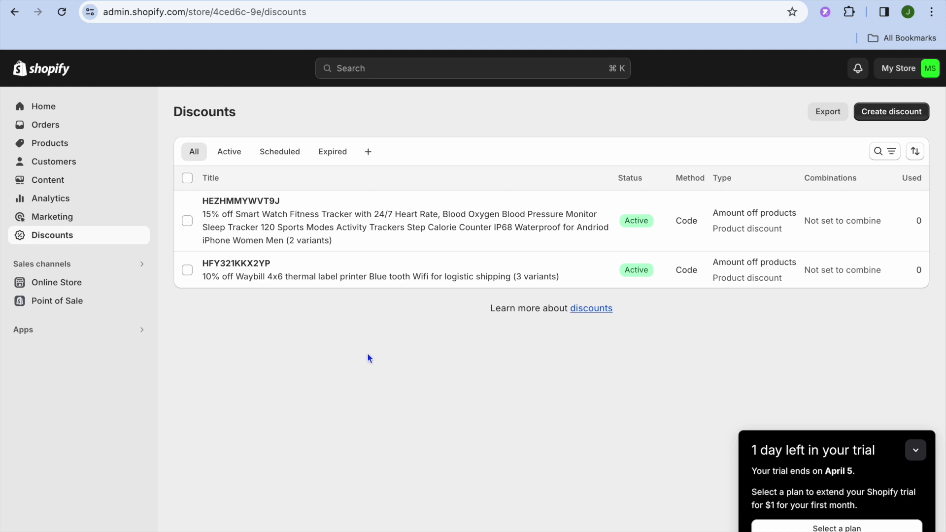
click(879, 113)
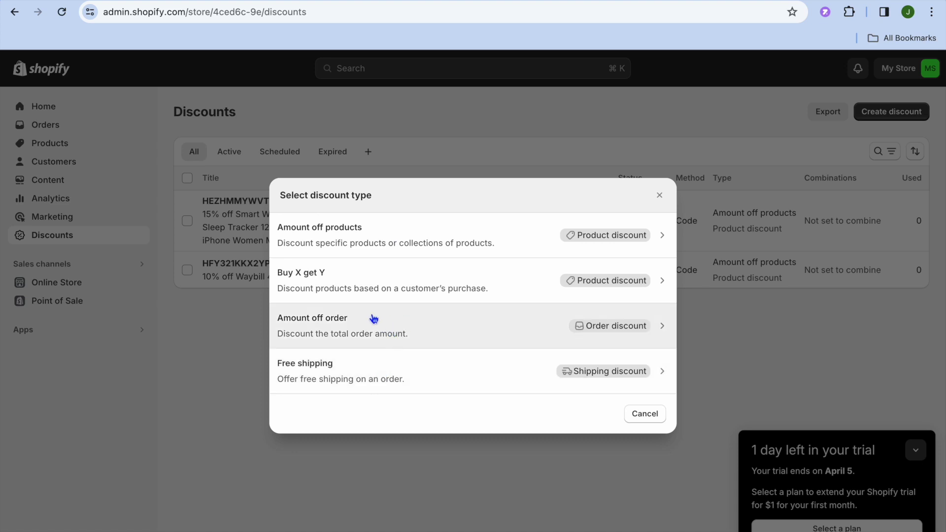
Choose an Amount off order discount with the Automatic discount method.
click(395, 327)
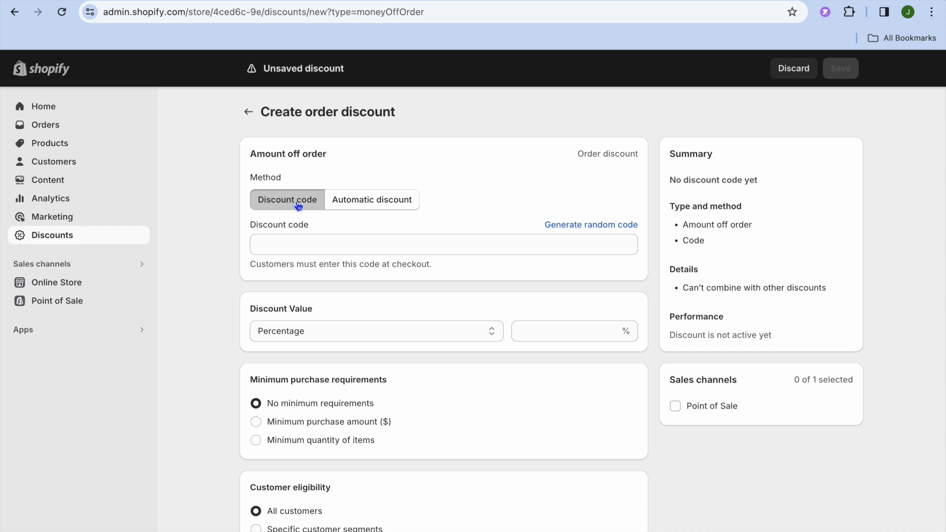
click(353, 205)
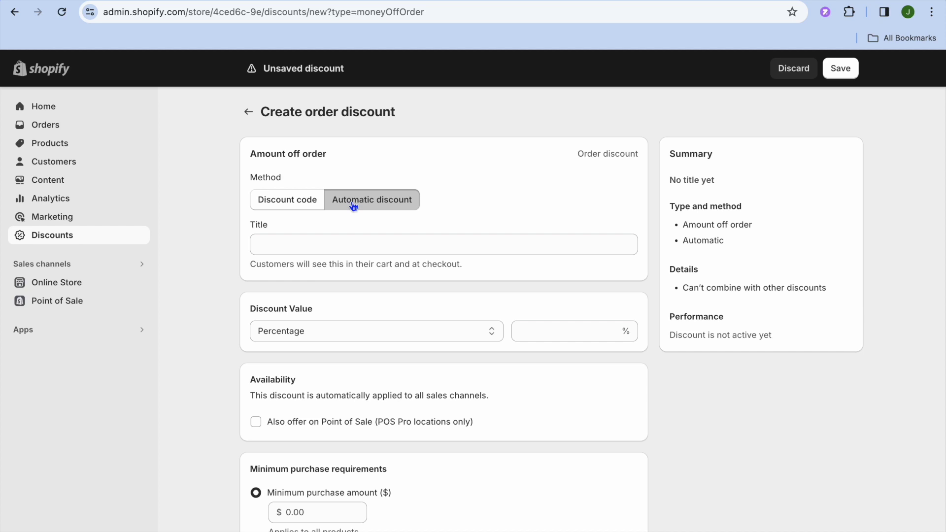
Title the discount 'test discount'.
click(324, 244)
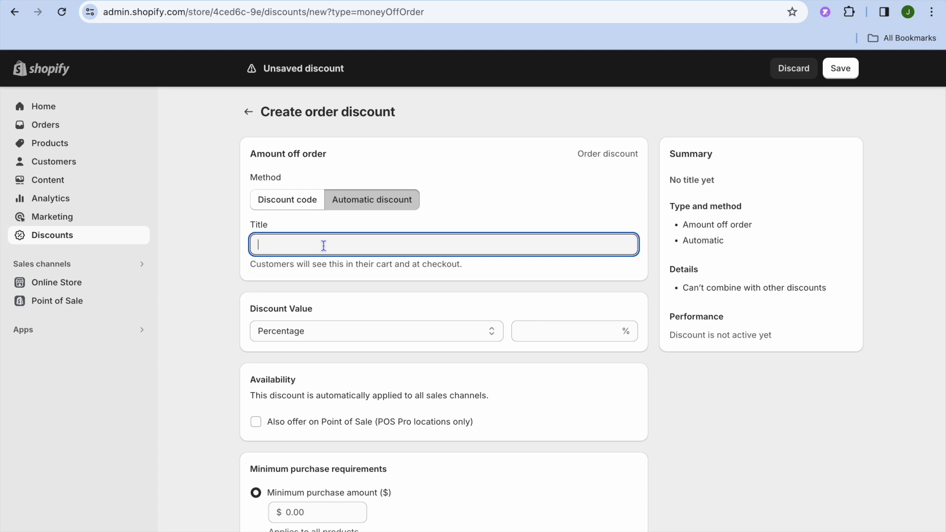
text(test)
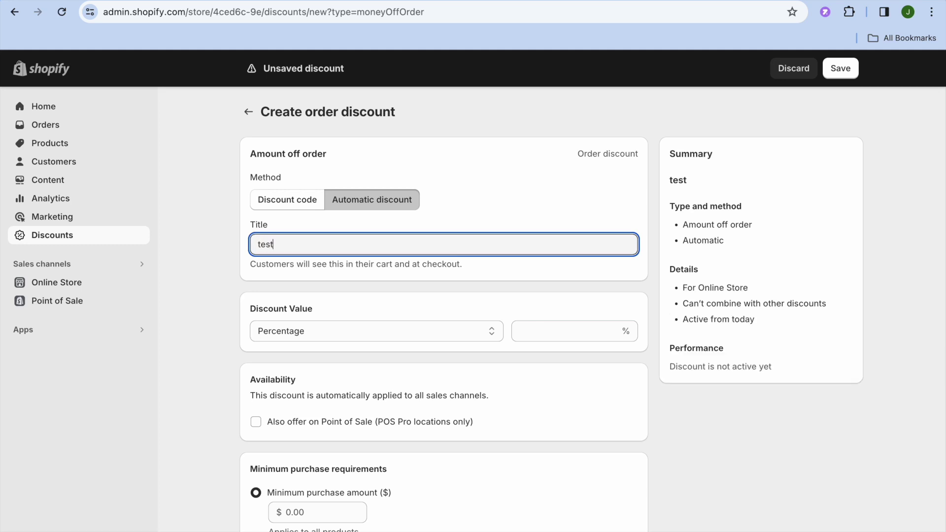
text( discount)
Set the discount value to a Fixed amount of $5 off the entire order.
scroll(460, 331, down, 1)
click(475, 297)
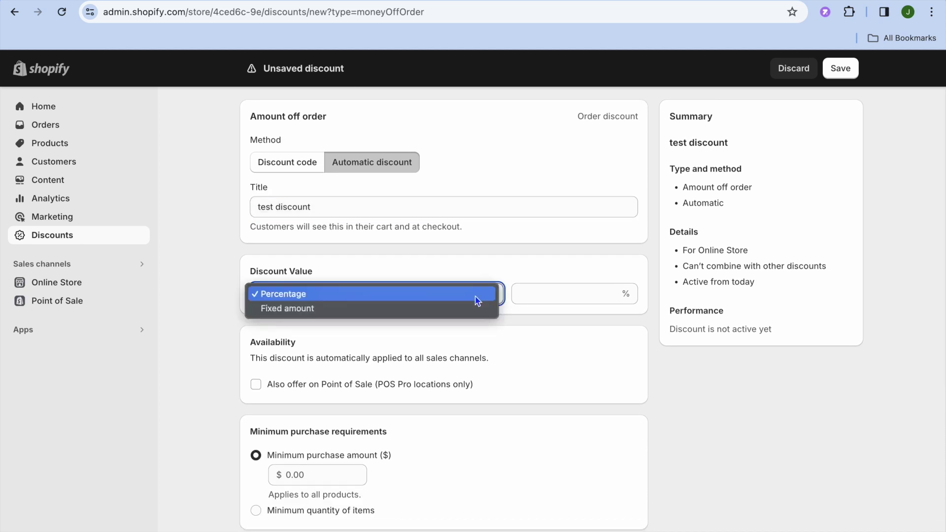
click(439, 311)
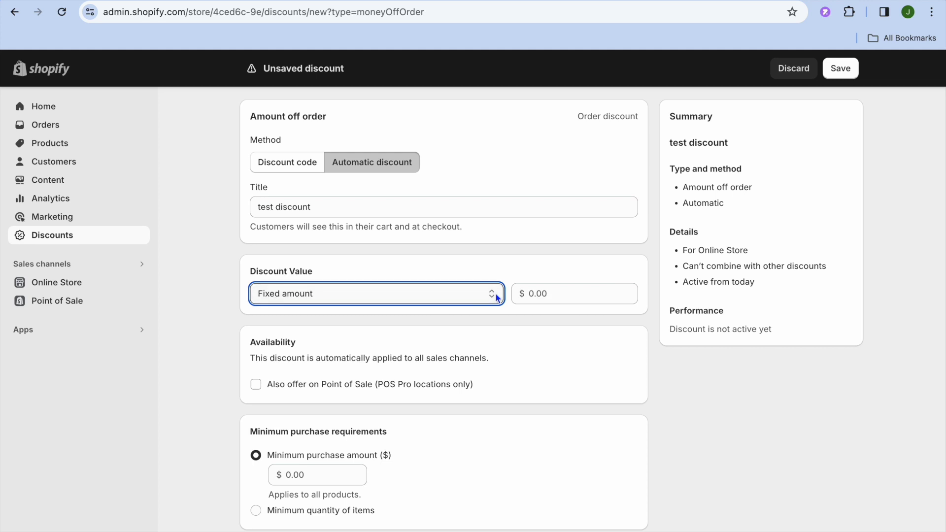
click(559, 294)
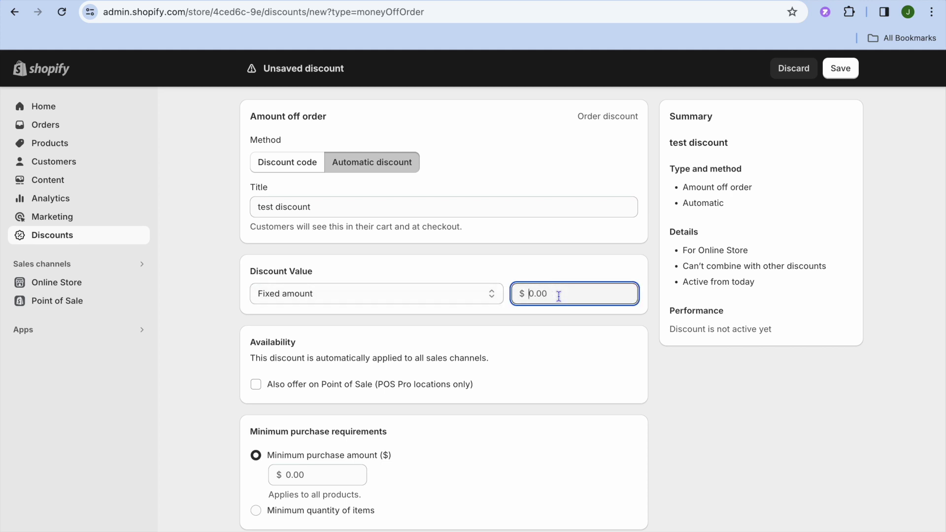
text(5)
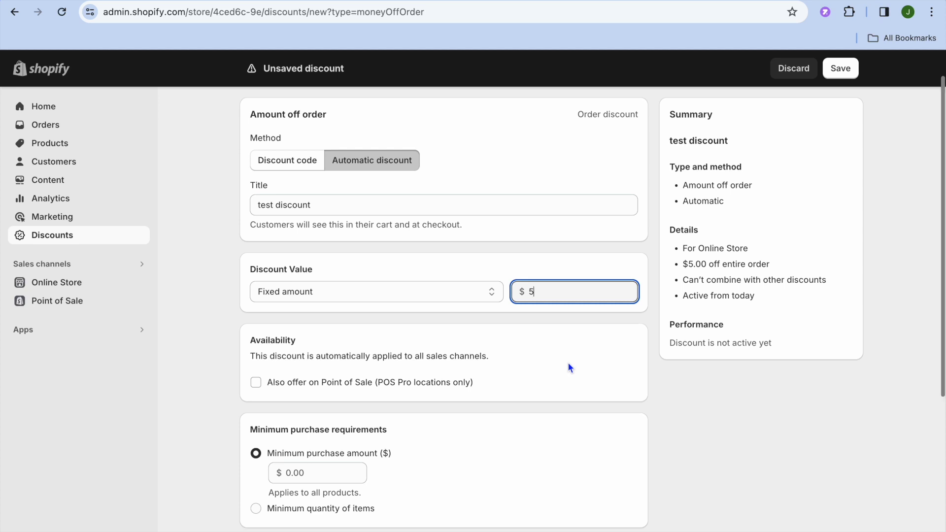
scroll(569, 364, down, 3)
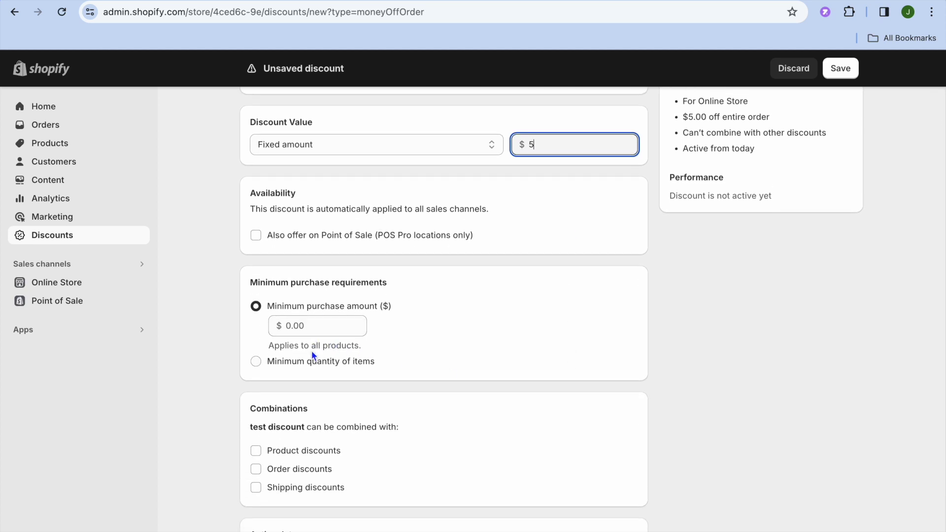
Set the minimum purchase requirement to a minimum quantity of 1 item.
click(256, 363)
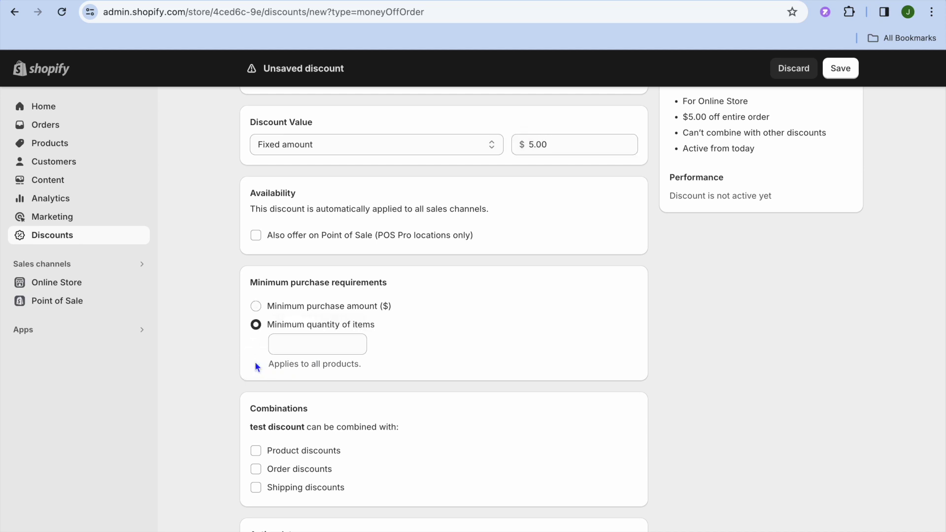
click(303, 338)
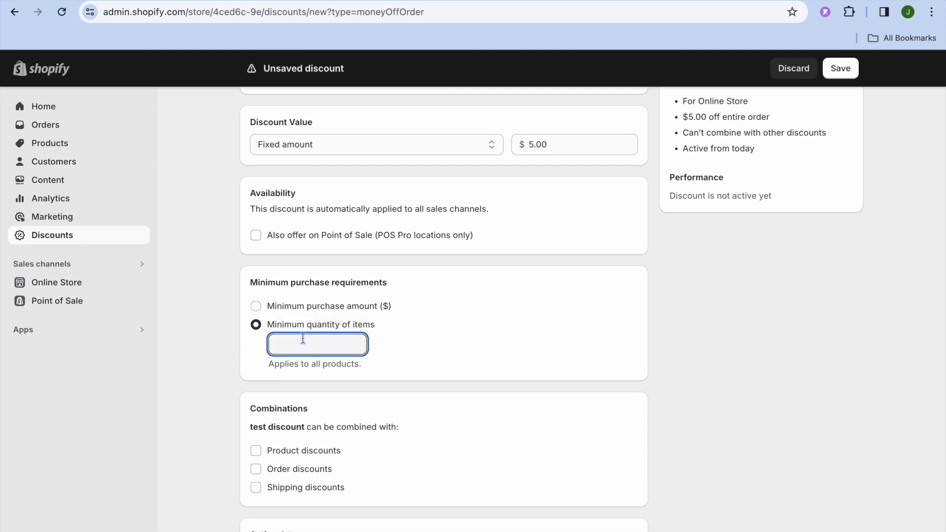
text(1)
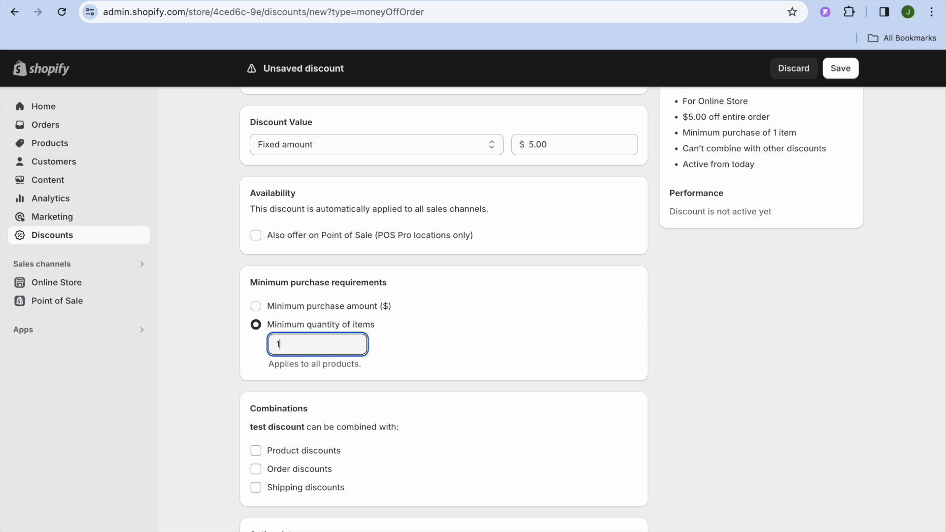
click(420, 419)
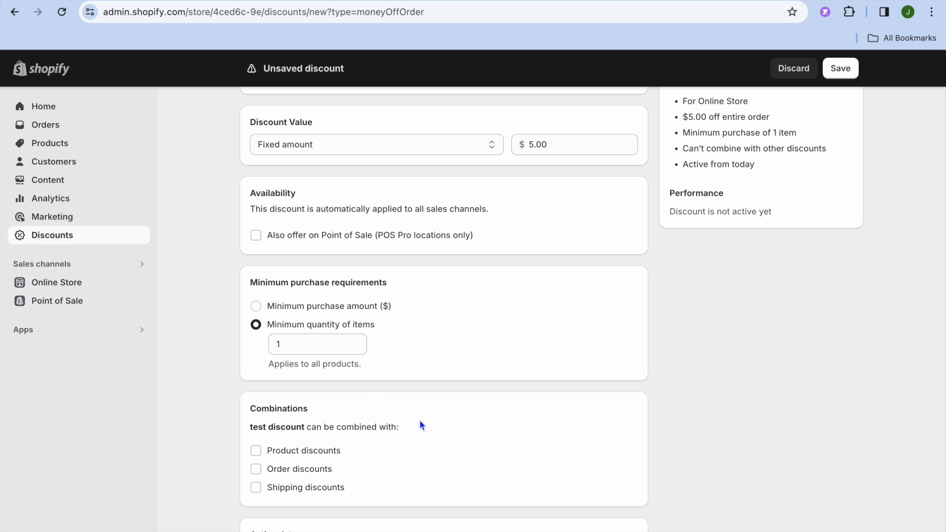
scroll(420, 420, down, 3)
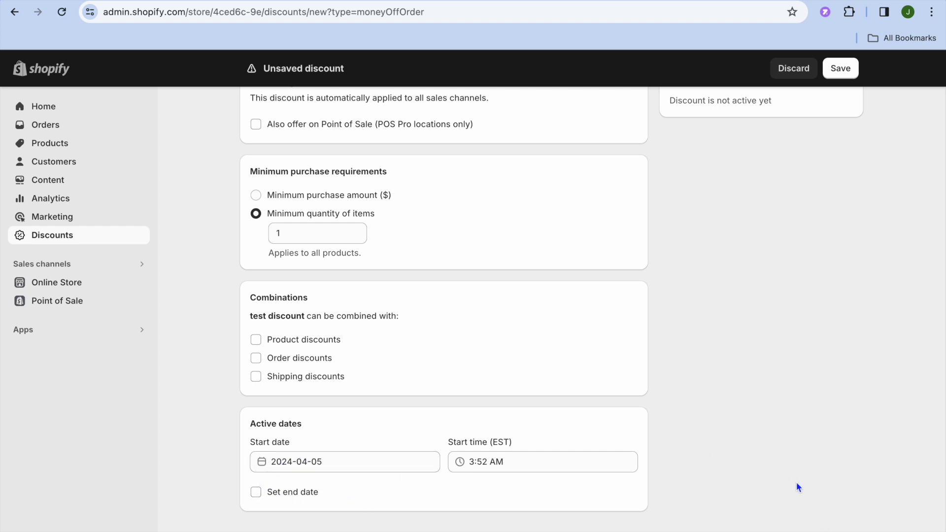
scroll(799, 497, up, 6)
scroll(800, 498, down, 6)
scroll(800, 498, up, 6)
scroll(800, 495, down, 1)
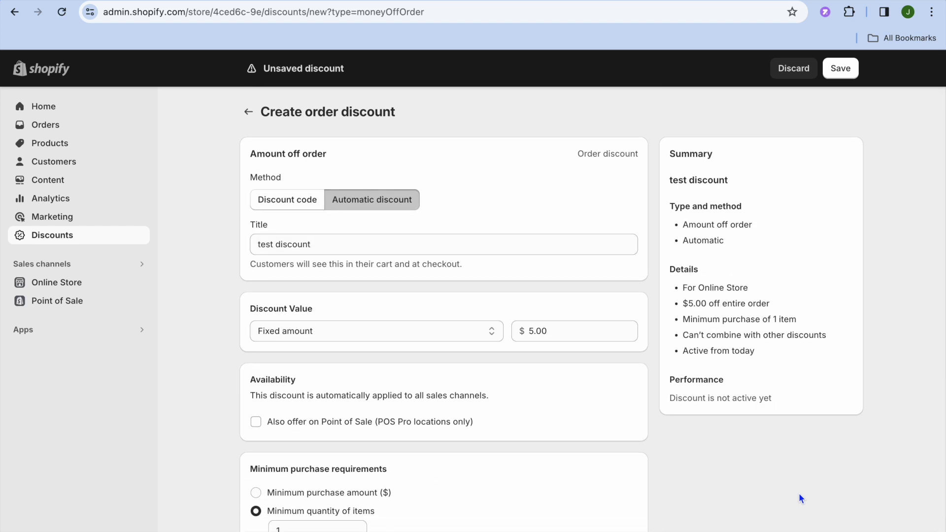
scroll(801, 498, down, 1)
scroll(648, 489, down, 6)
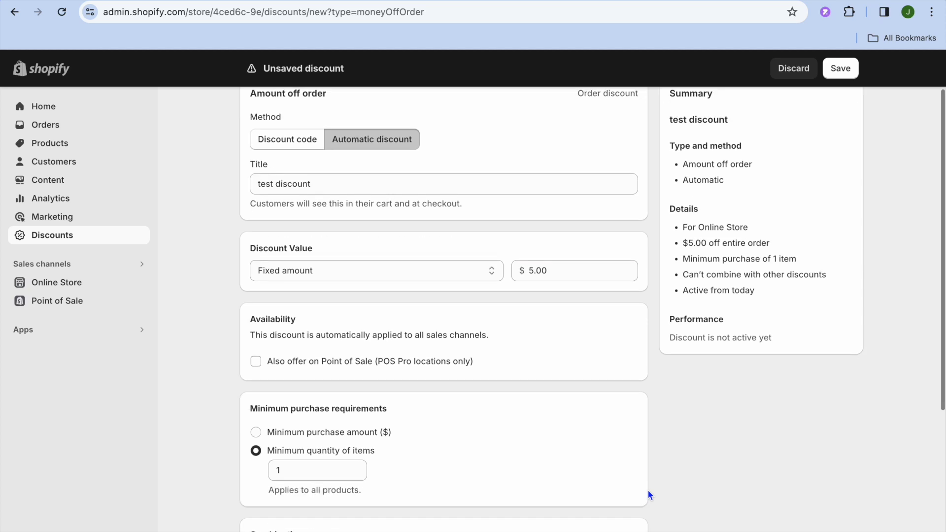
Save test discount so it is created and shown as Active.
key(ctrl+s)
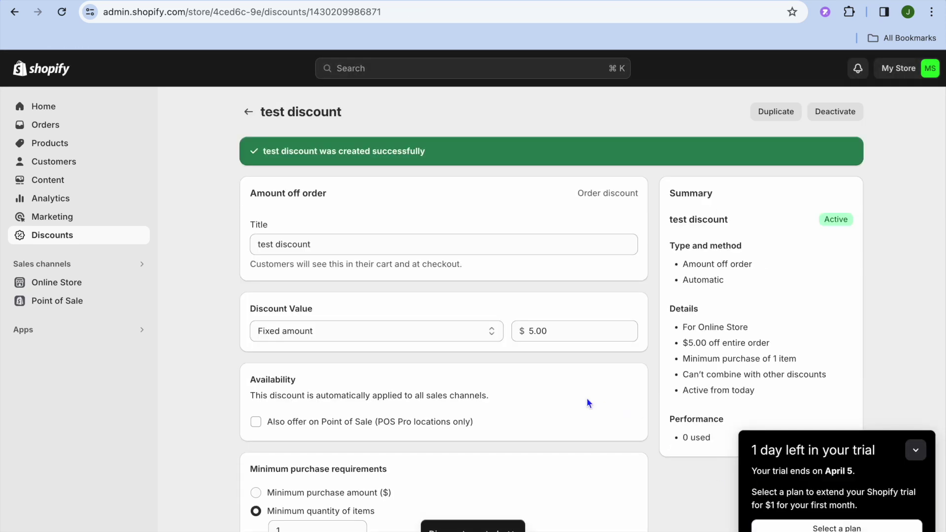
scroll(579, 397, down, 6)
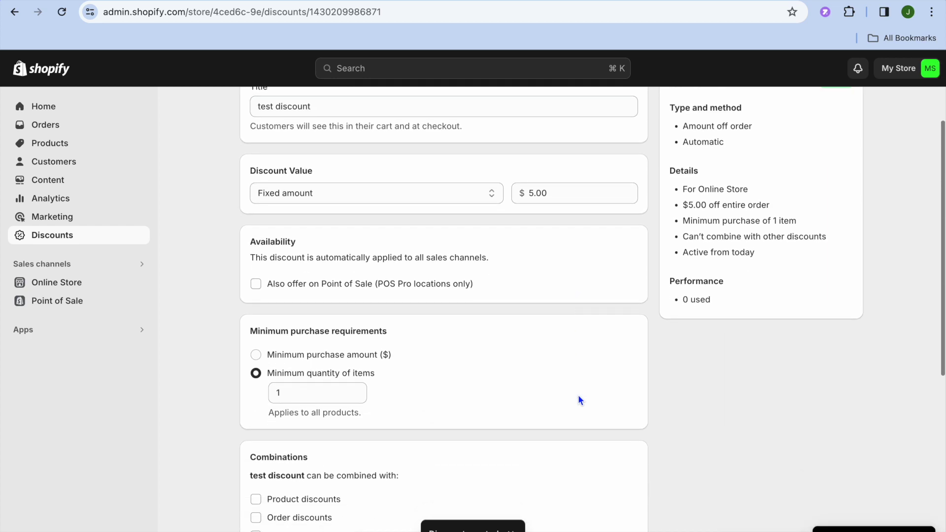
scroll(579, 397, down, 4)
scroll(578, 396, up, 10)
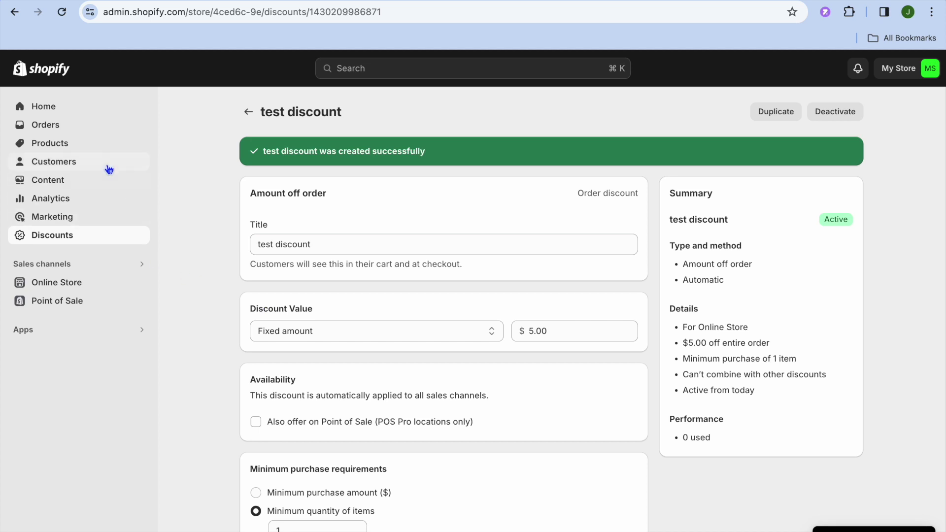
Return to the store's Products list.
click(95, 154)
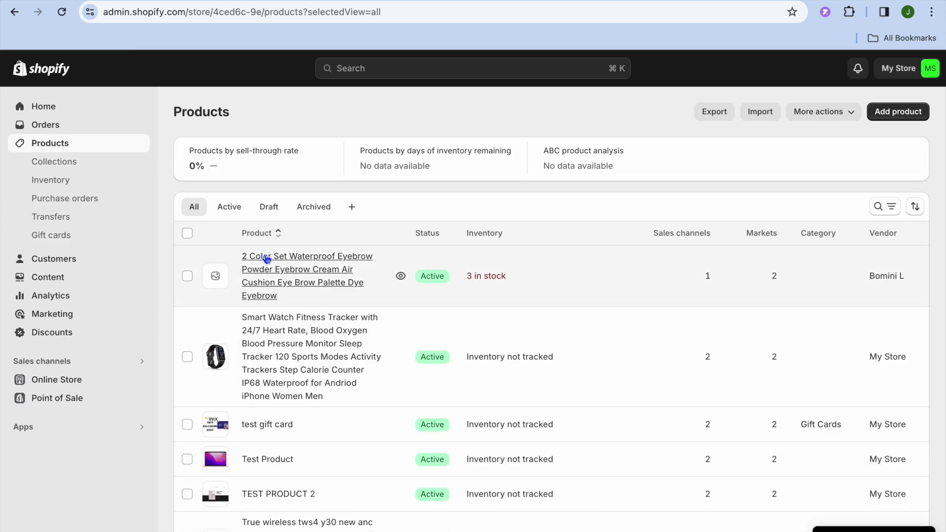
scroll(364, 336, down, 6)
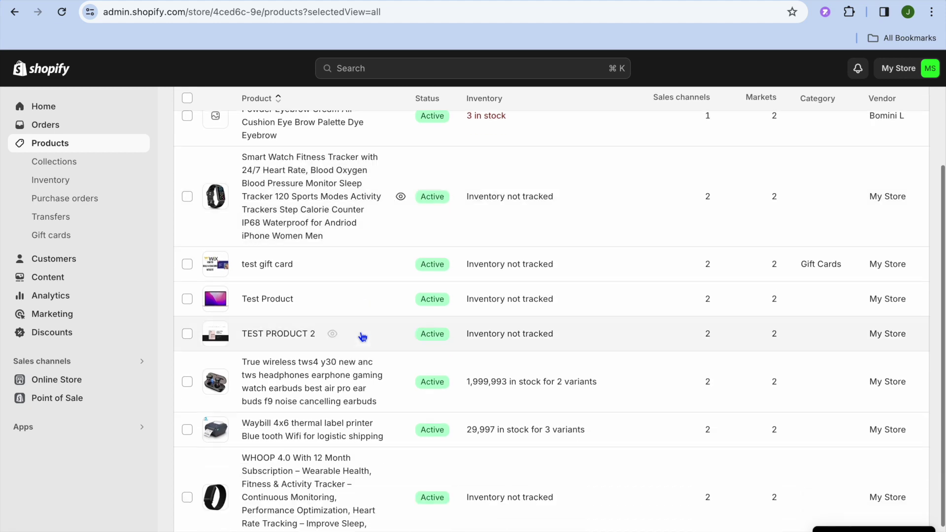
scroll(363, 336, up, 6)
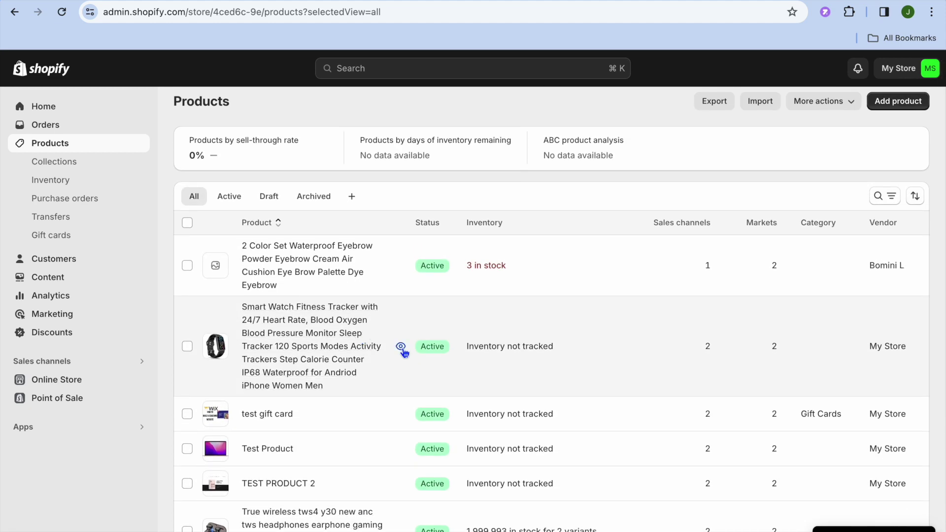
Preview the smart watch in the storefront and add the black watch to the cart.
click(401, 348)
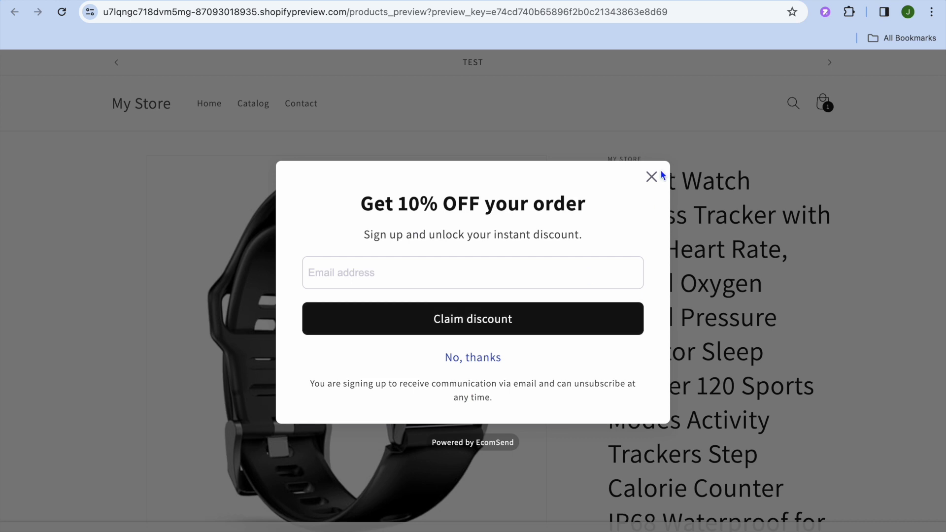
click(653, 177)
scroll(670, 264, down, 9)
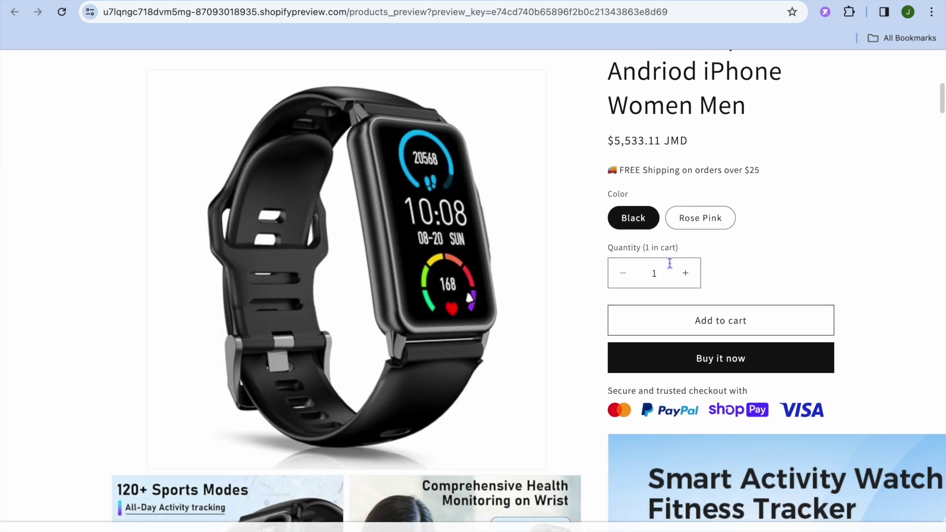
click(721, 322)
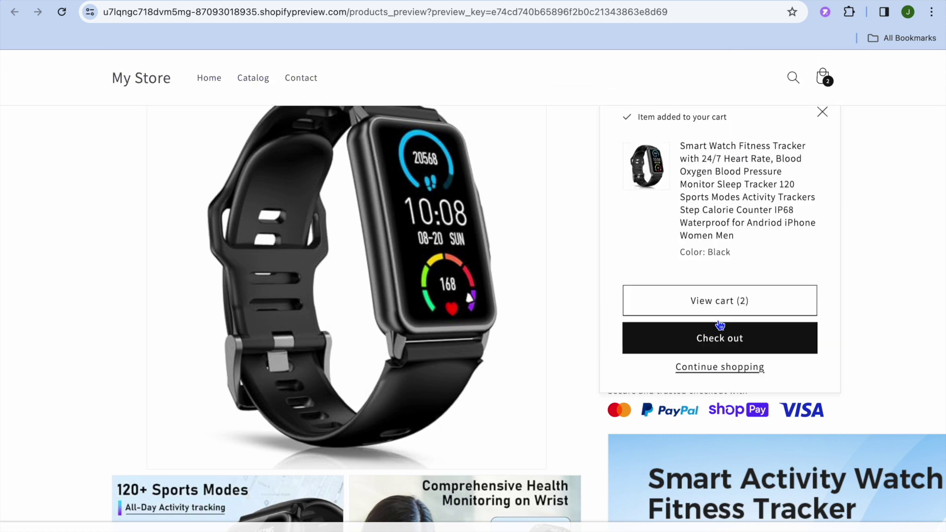
In the cart, highlight test discount (-$5.00) bringing the total to $11,061.22 JMD.
click(725, 313)
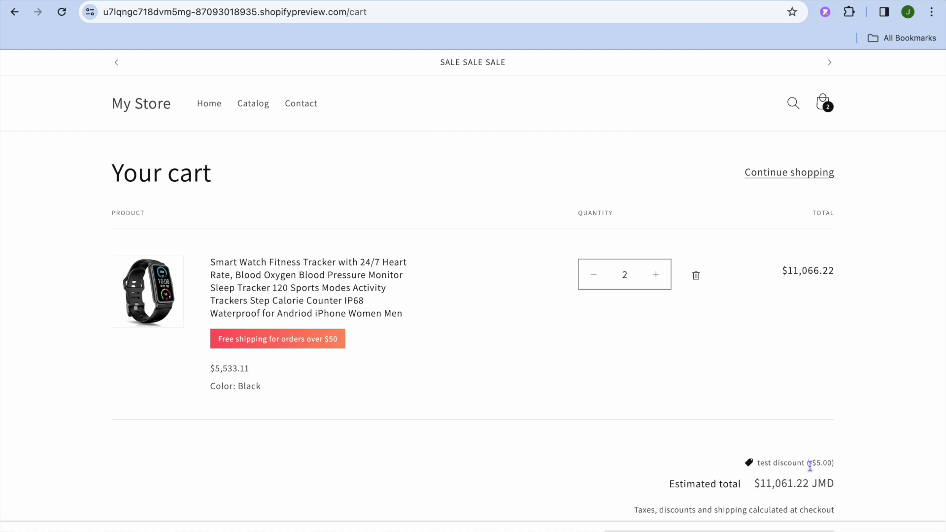
scroll(820, 464, down, 1)
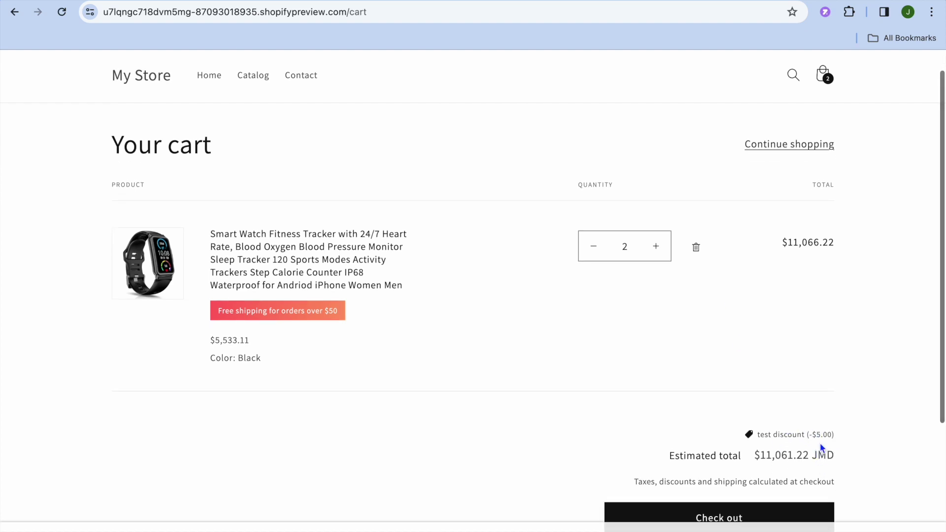
drag(838, 436, 746, 444)
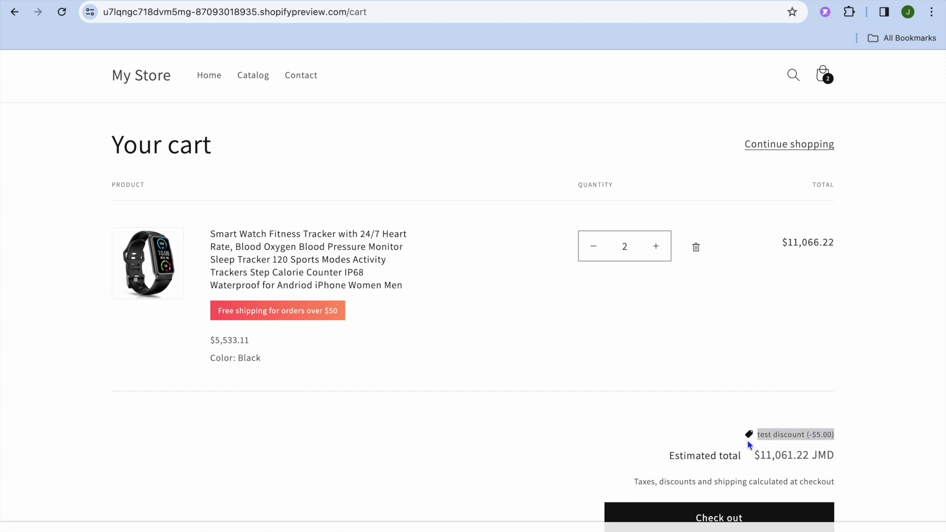